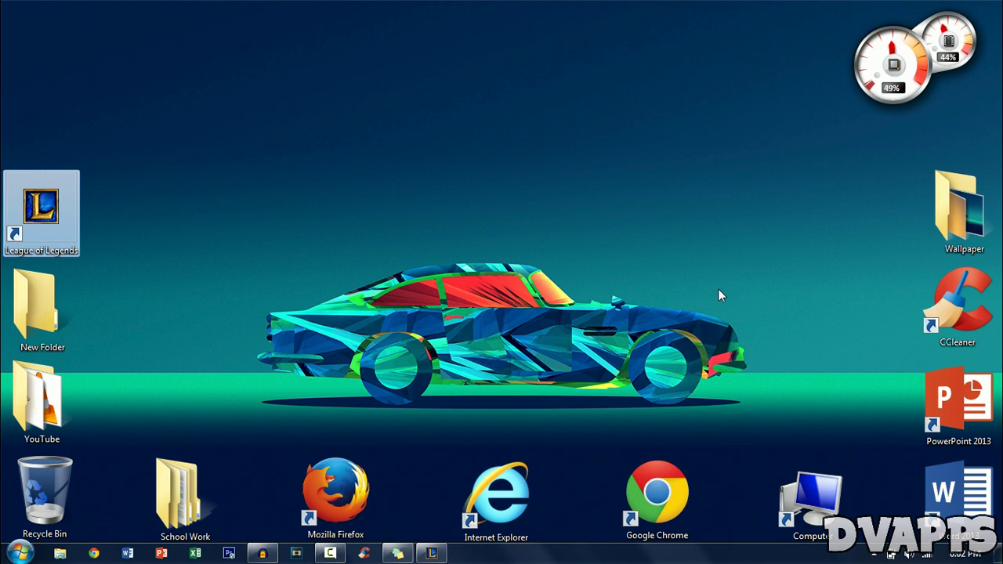
Bring up the League of Legends client, then switch to Chrome.
click(432, 554)
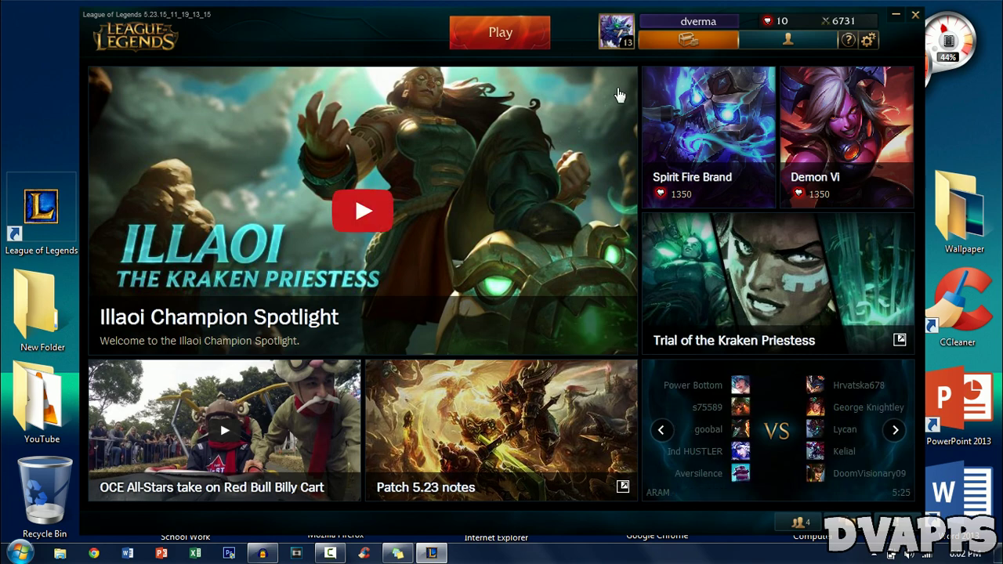
click(94, 554)
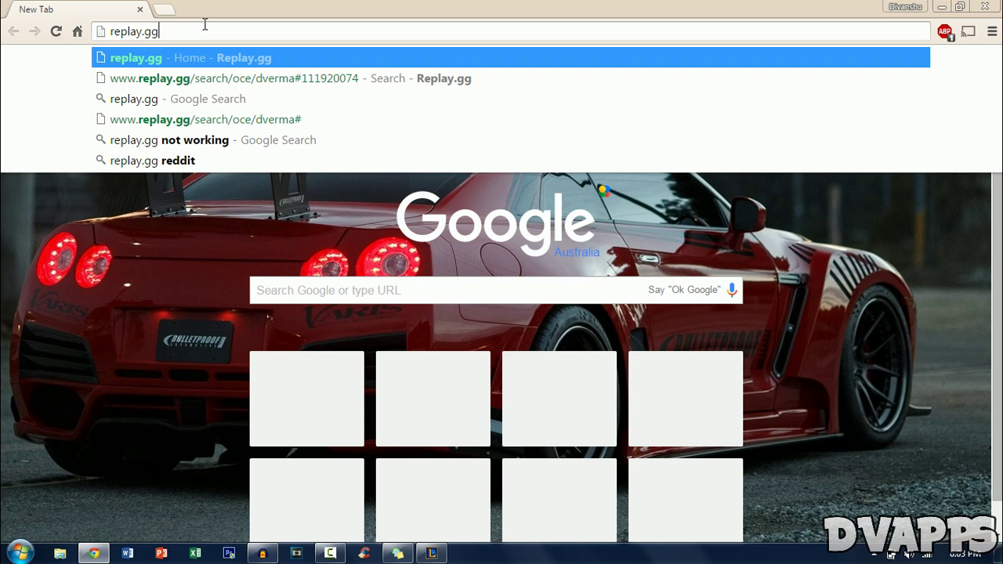
key(Return)
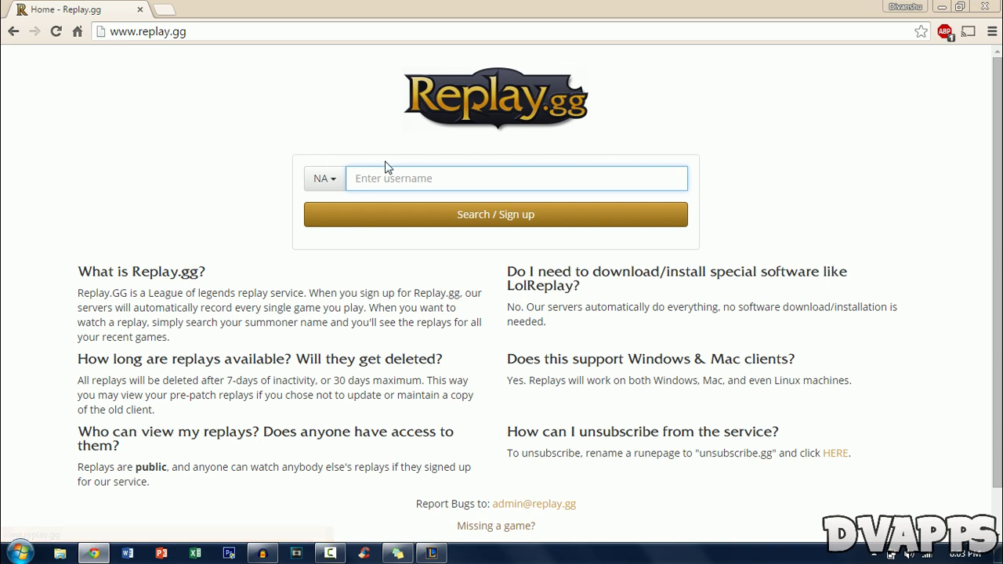
click(336, 186)
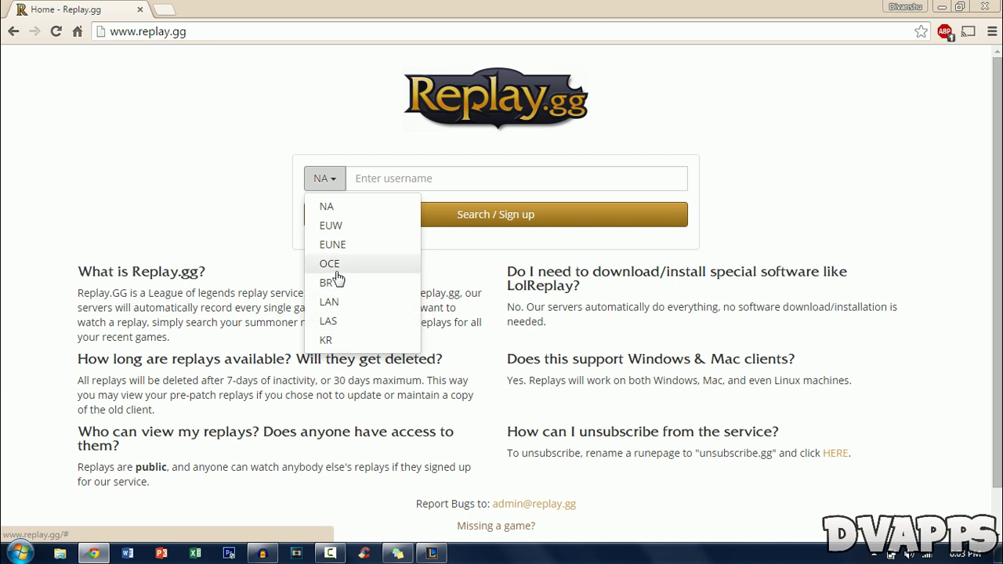
click(336, 270)
click(395, 178)
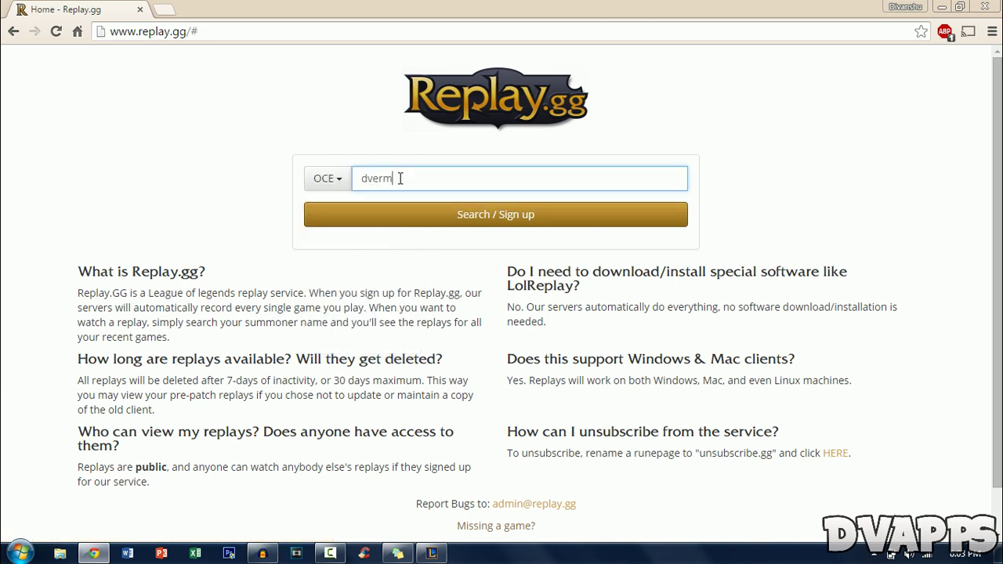
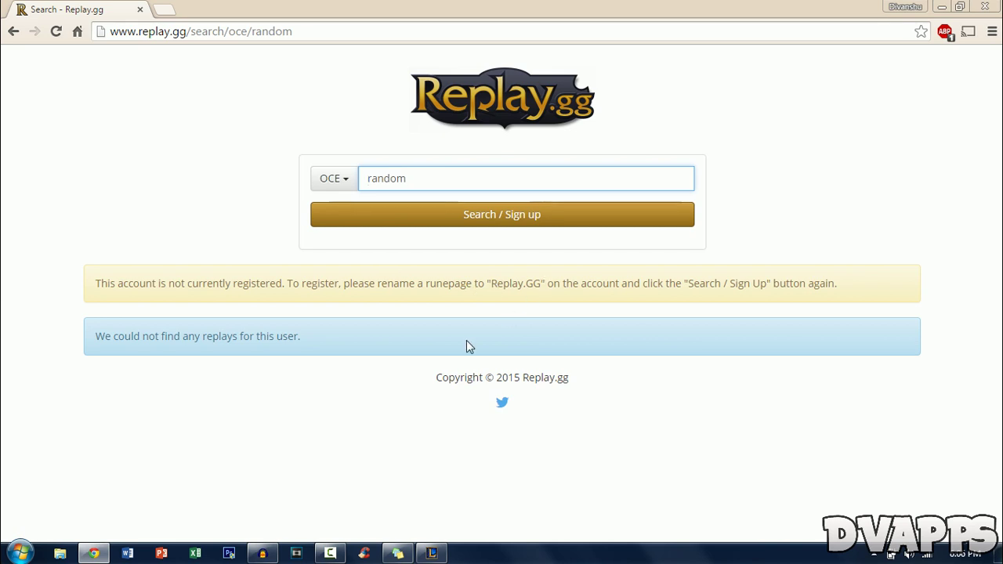
In the League client's Runes tab, retitle the first rune page 'Replay.GG' and save.
click(431, 553)
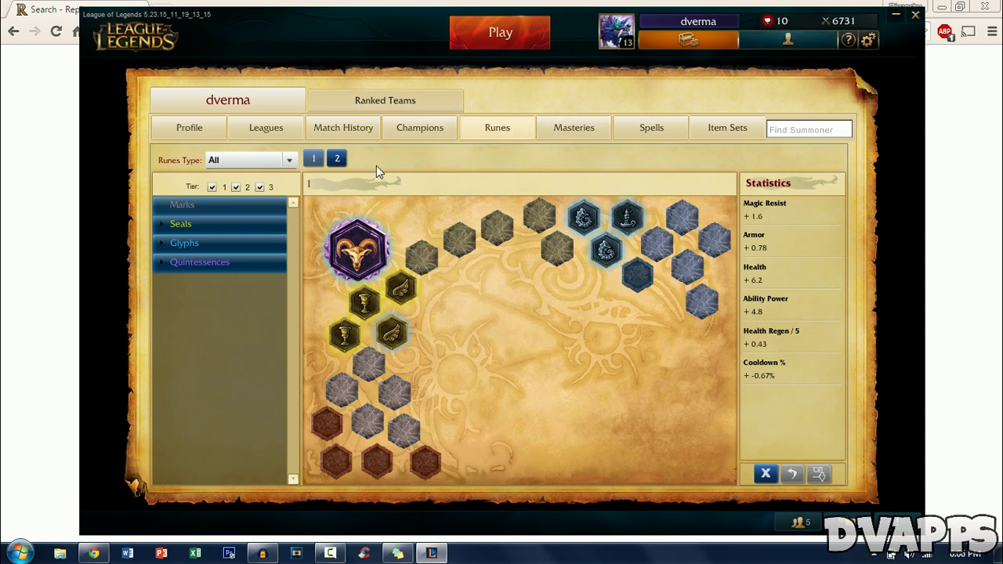
click(331, 186)
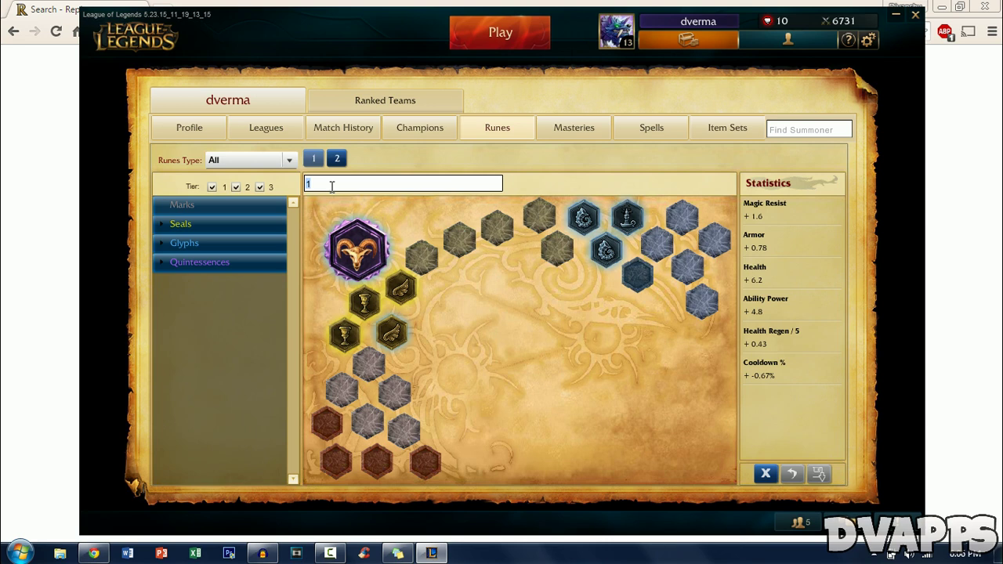
text(Replay)
text(.G)
text(G)
key(Return)
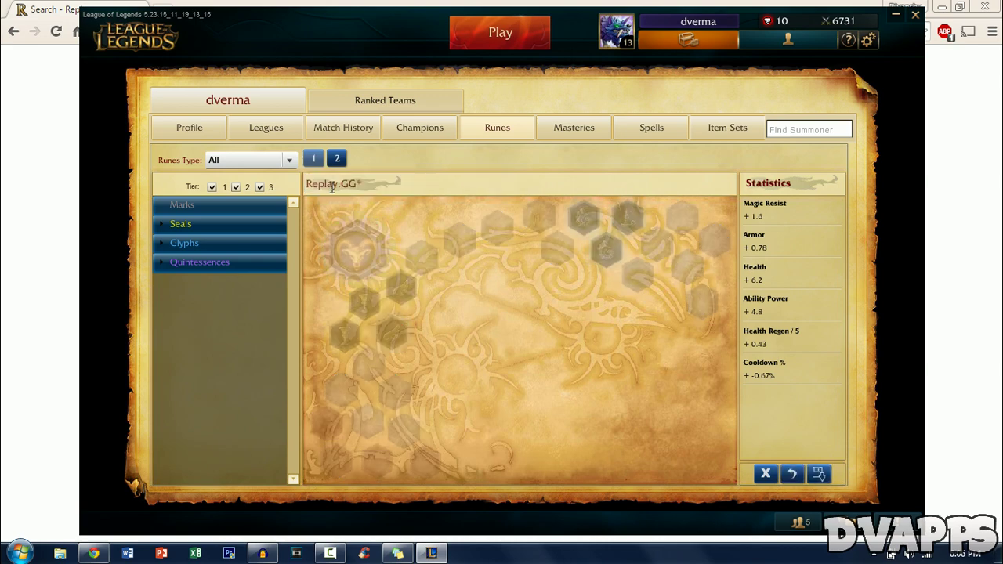
click(819, 478)
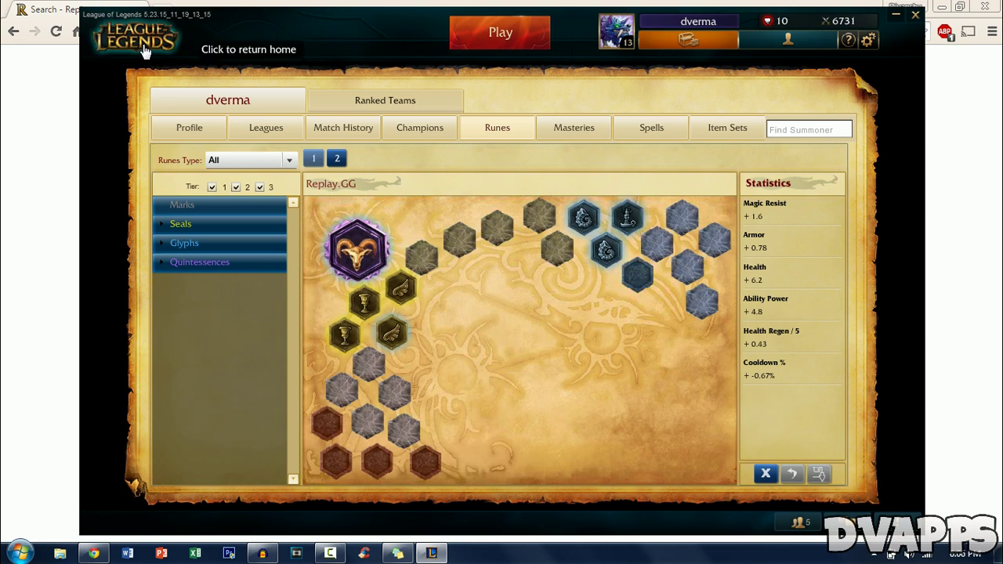
click(3, 144)
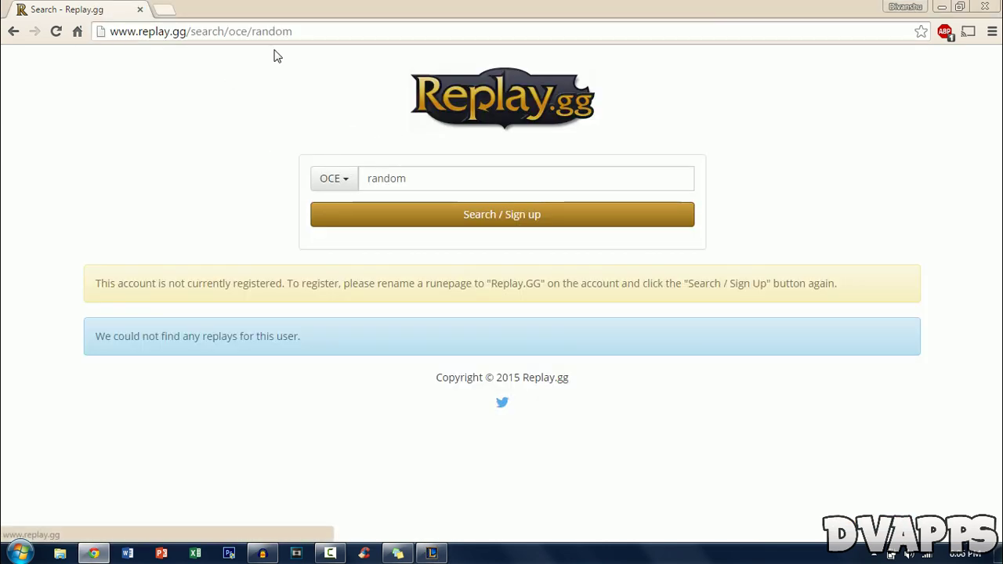
double_click(468, 178)
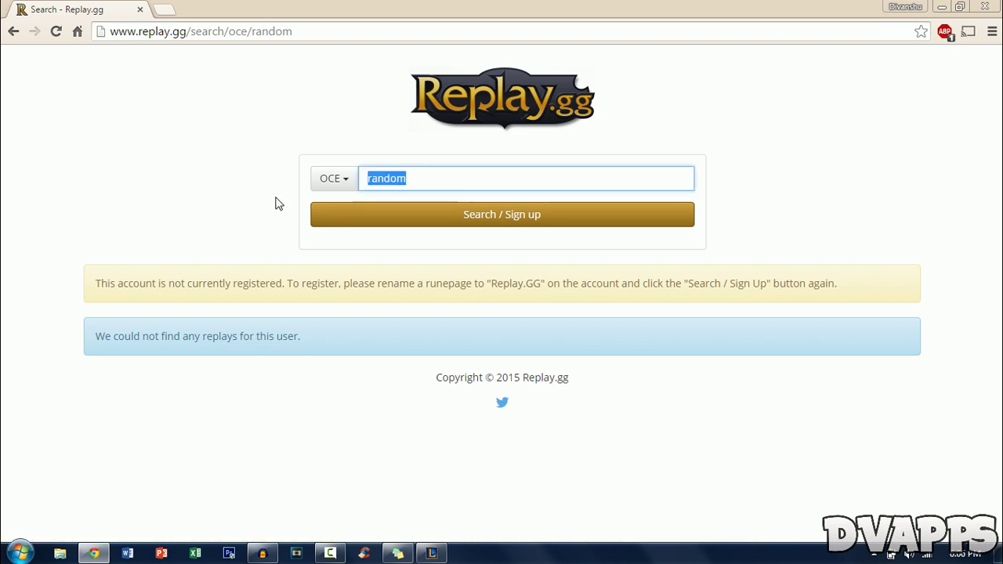
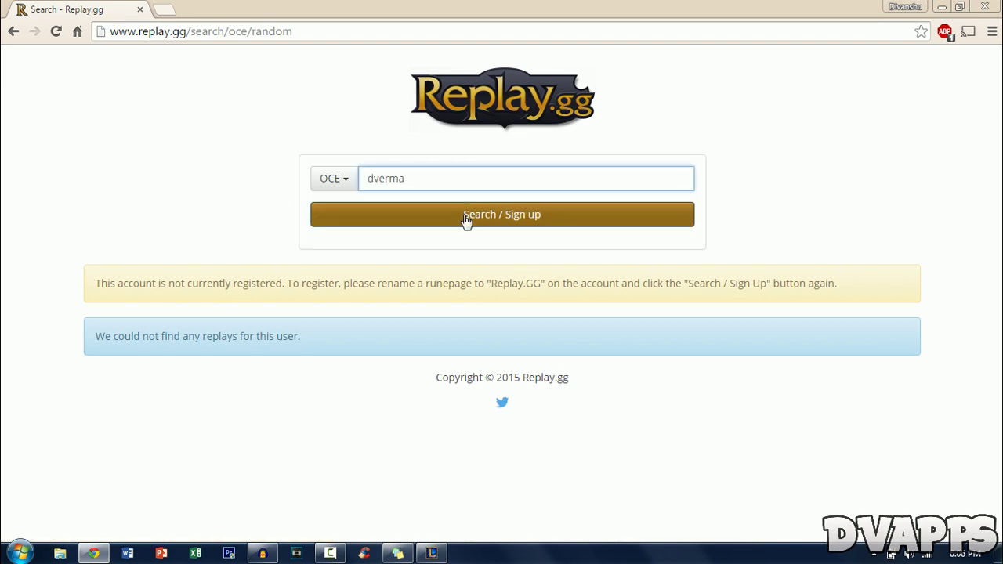
click(465, 219)
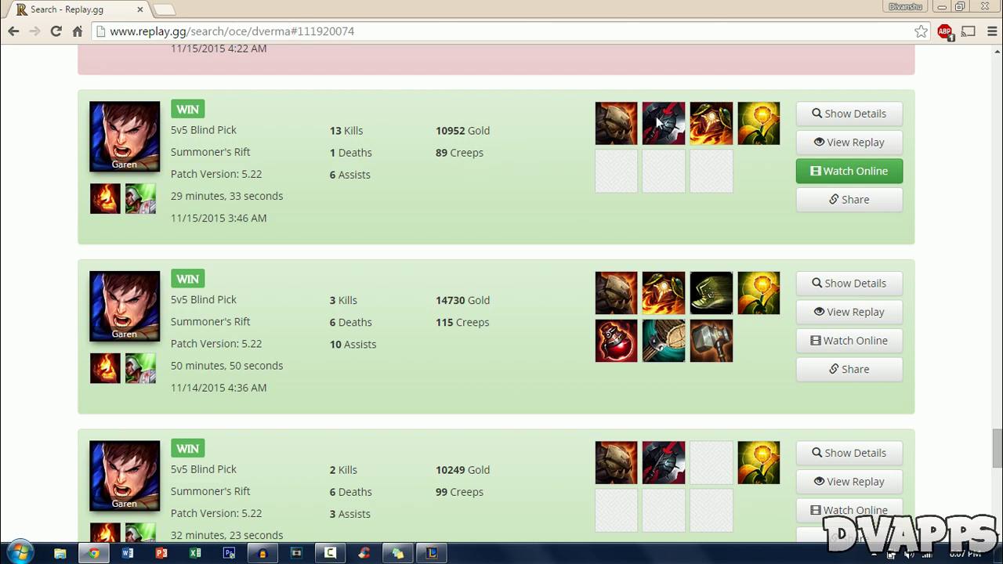
scroll(841, 206, down, 1)
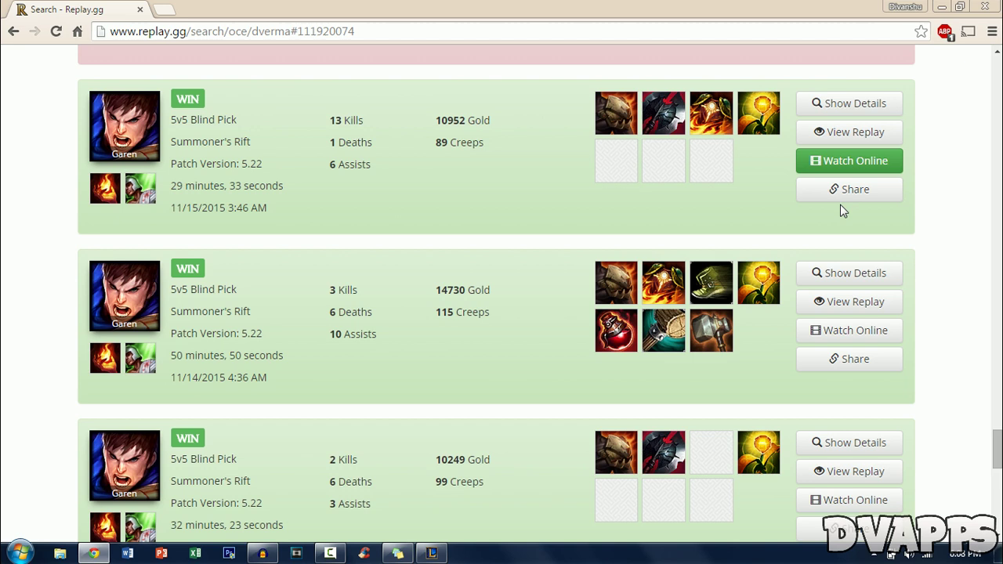
Open View Replay for the top Garen win and copy its PowerShell command.
click(844, 135)
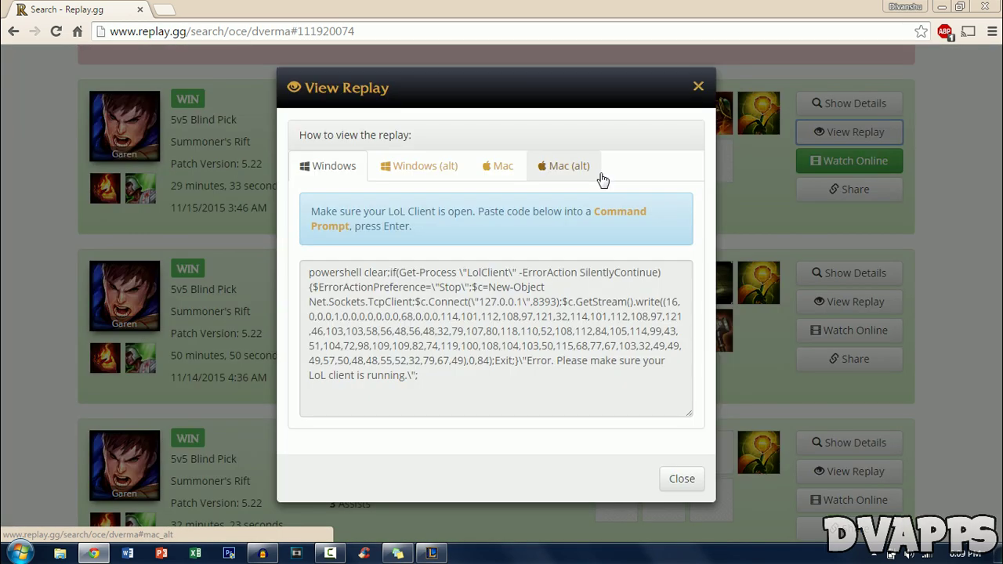
click(403, 300)
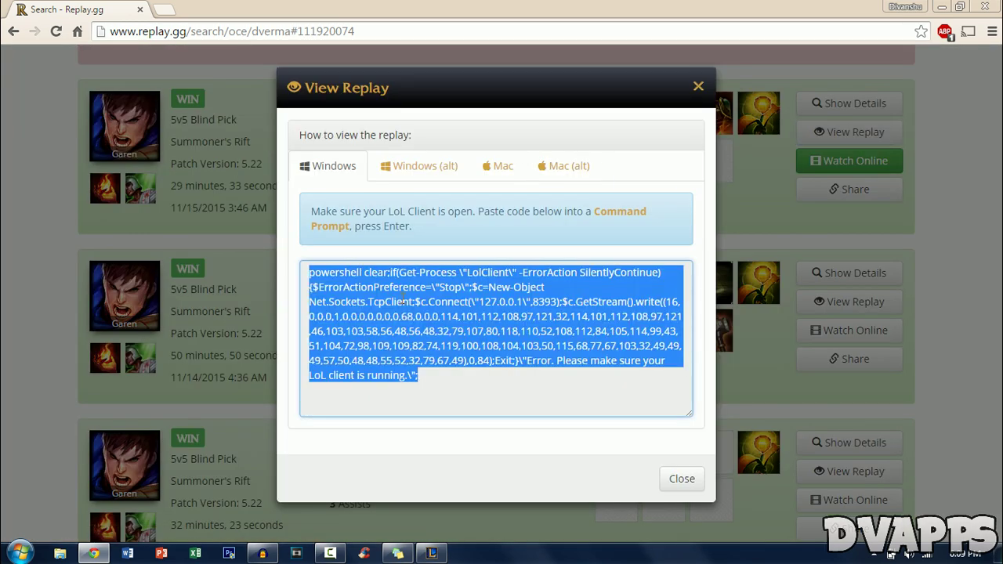
key(alt+Tab)
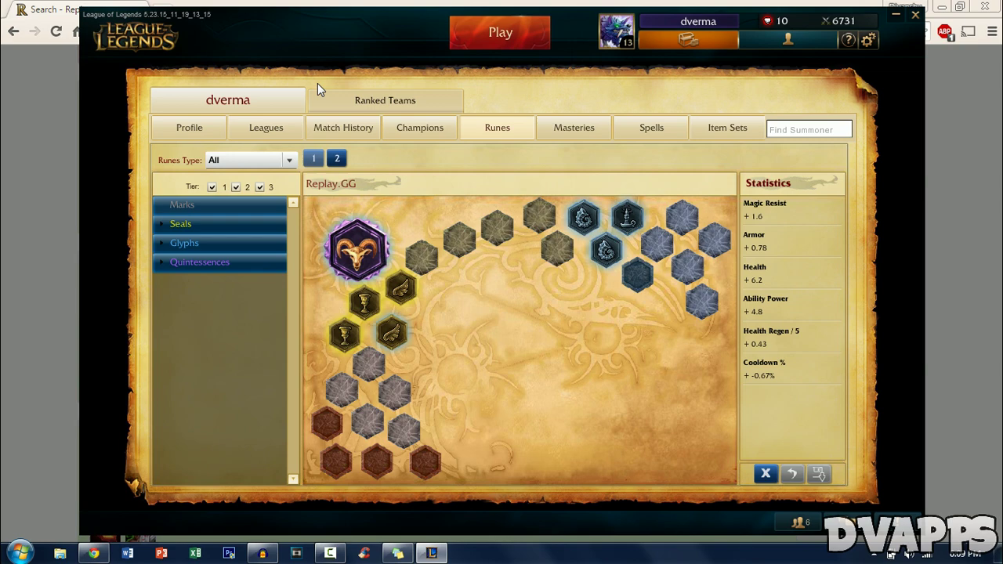
key(alt+Tab)
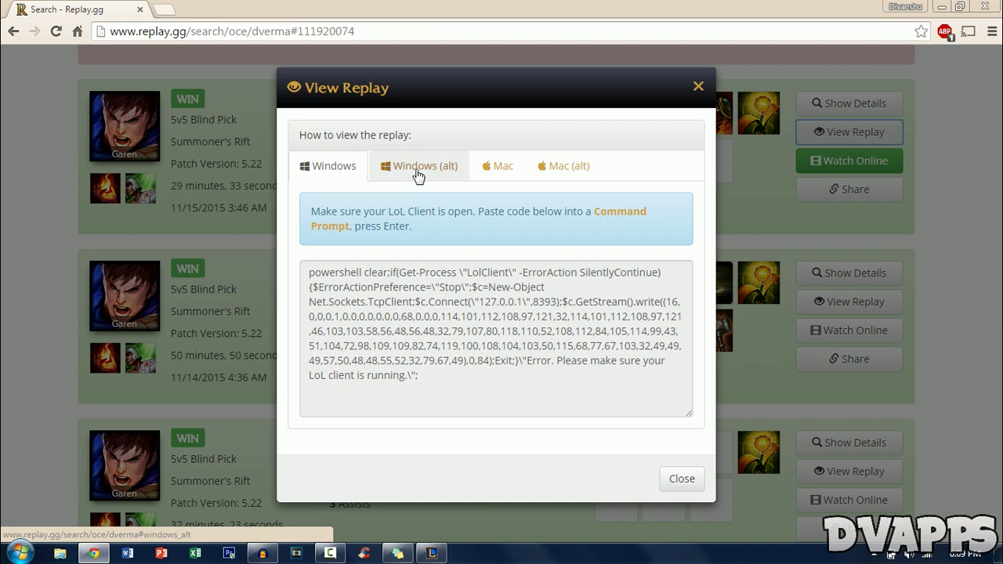
Check the Windows (alt) batch-file download option, then close the replay dialog.
click(447, 168)
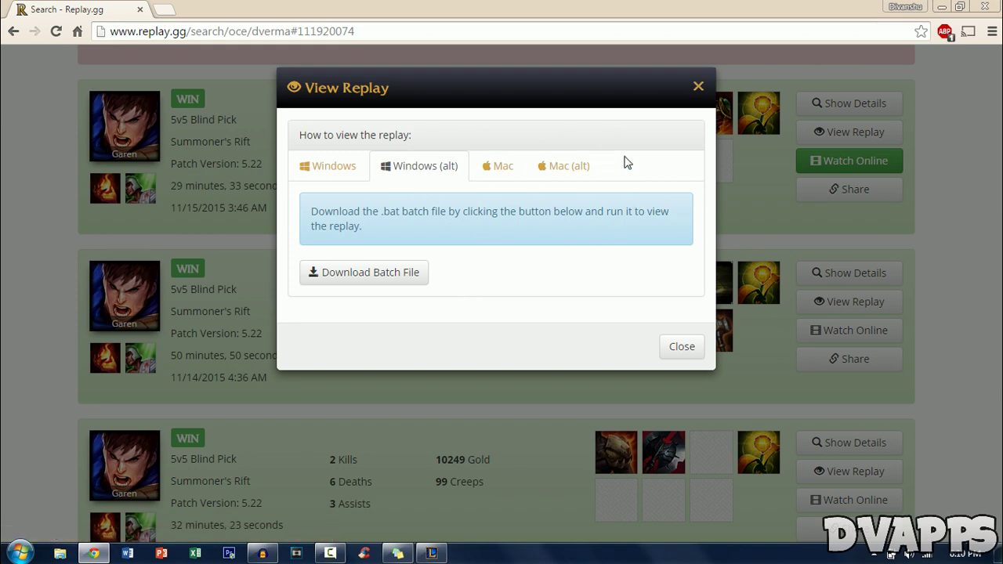
click(744, 172)
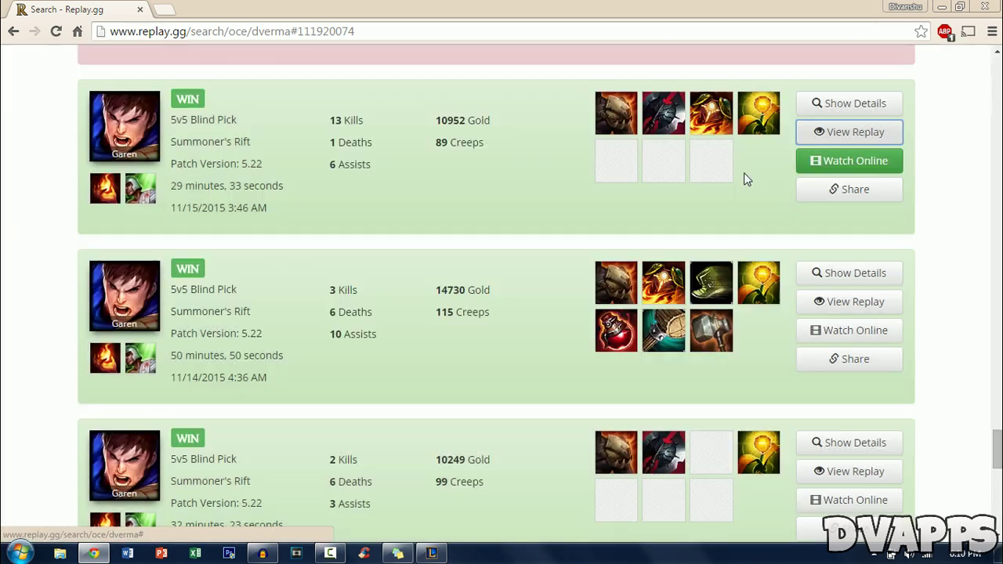
Watch the top Garen win's replay online in the browser.
click(834, 169)
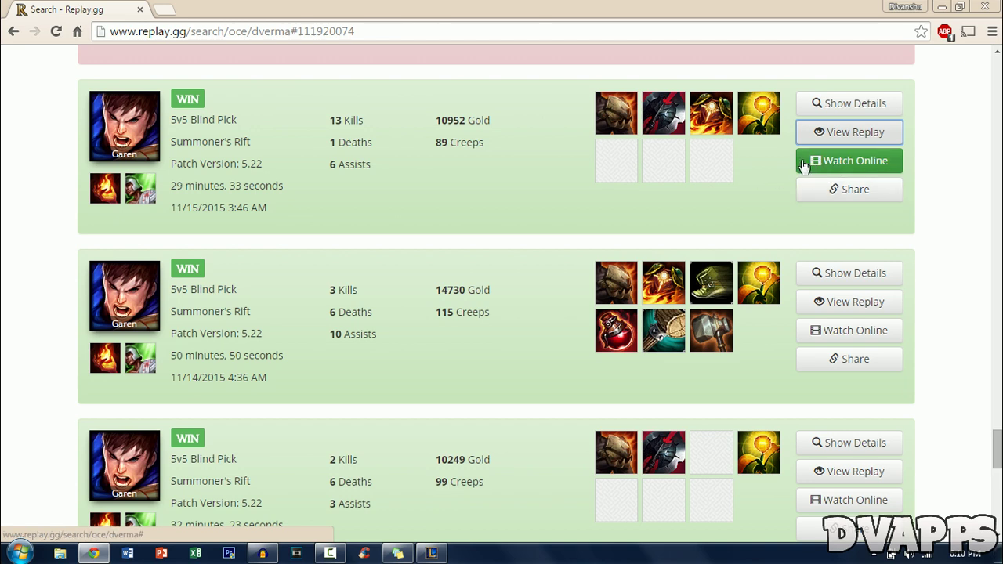